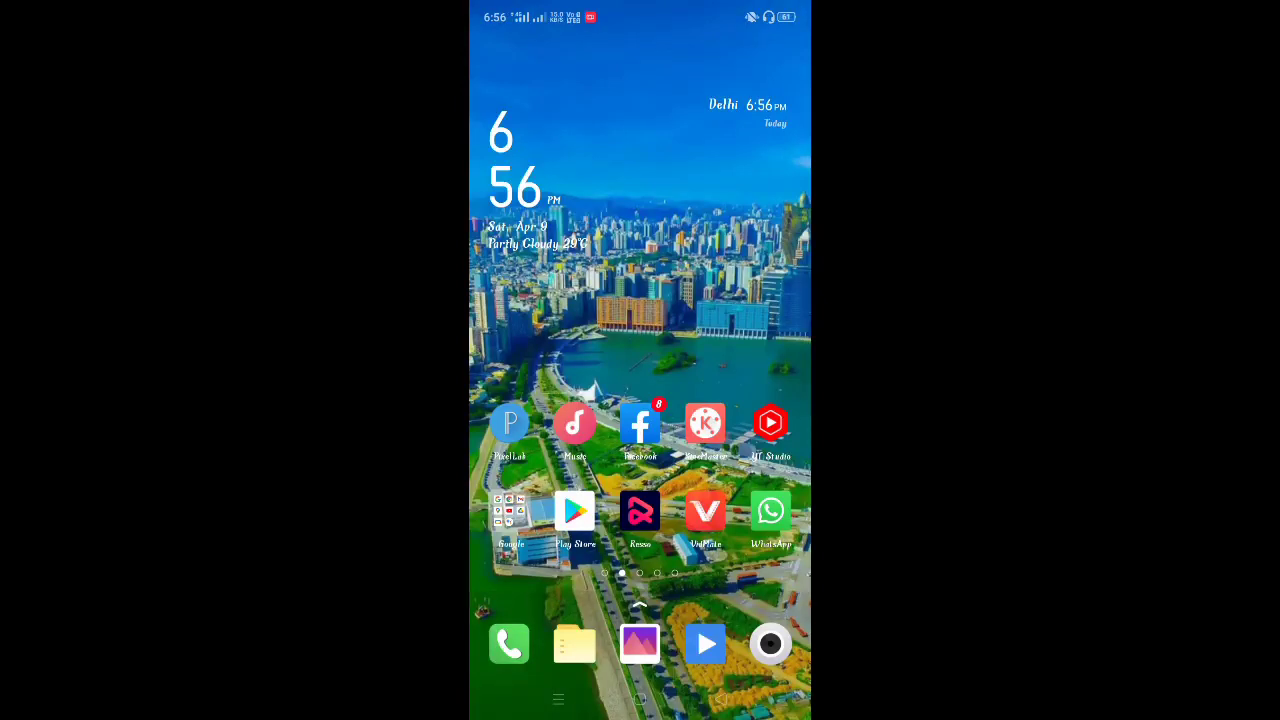
# - Browse the home screen pages, then open Gallery and view the portrait photo full screen
pyautogui.moveTo(740, 300); pyautogui.dragTo(540, 300)
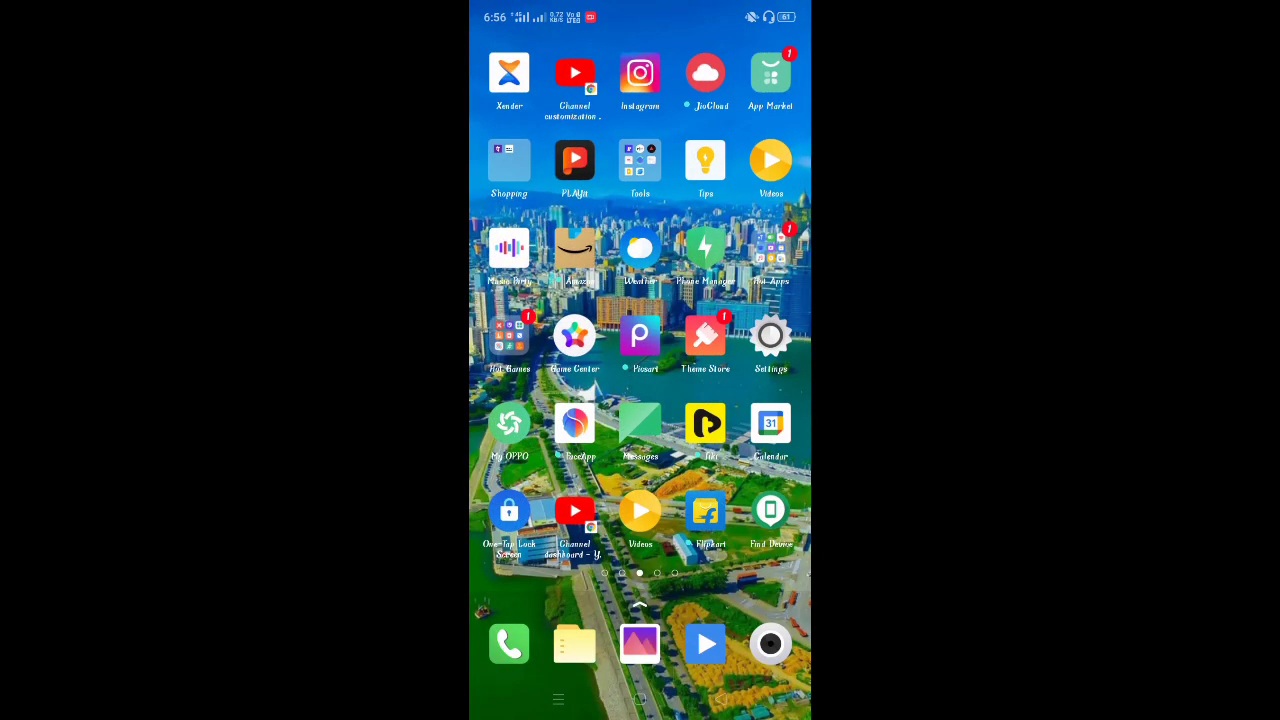
pyautogui.moveTo(740, 300)
pyautogui.mouseDown()
pyautogui.moveTo(540, 300)
pyautogui.moveTo(740, 300)
pyautogui.mouseUp()
pyautogui.moveTo(540, 300); pyautogui.dragTo(740, 300)
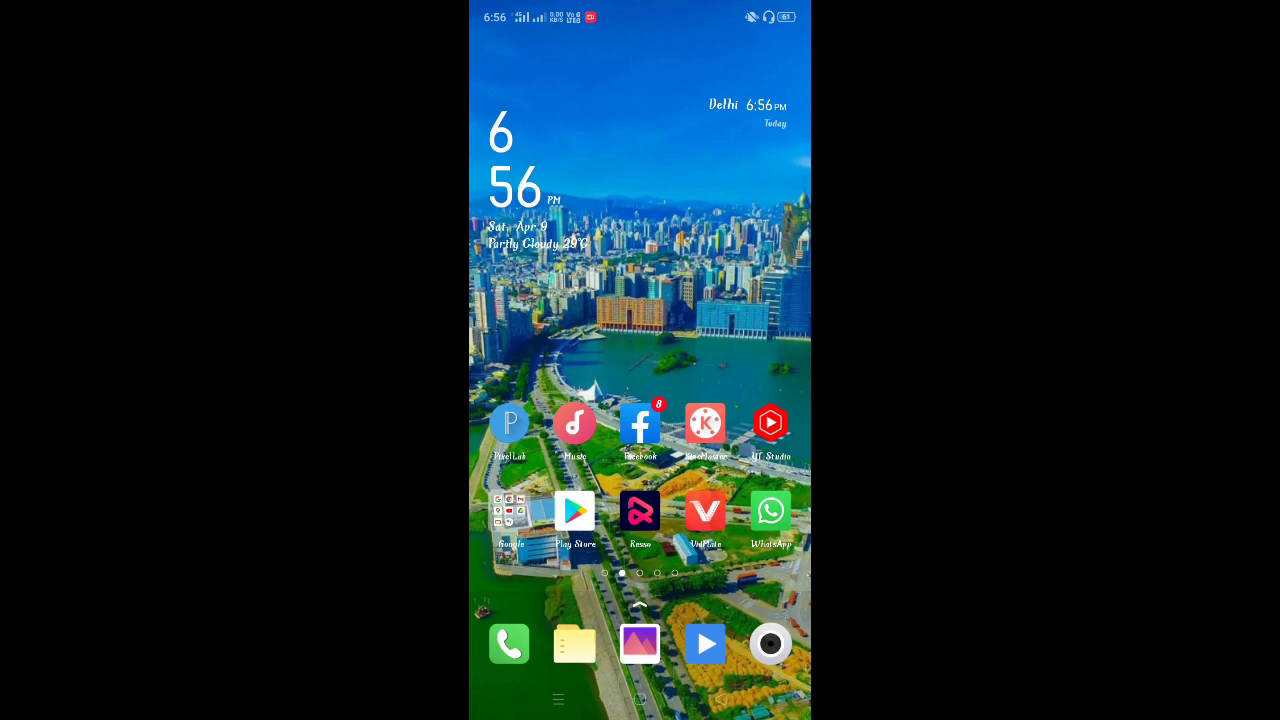
pyautogui.moveTo(540, 300)
pyautogui.mouseDown()
pyautogui.moveTo(740, 300)
pyautogui.moveTo(540, 300)
pyautogui.mouseUp()
pyautogui.moveTo(740, 300)
pyautogui.mouseDown()
pyautogui.moveTo(540, 300)
pyautogui.moveTo(740, 300)
pyautogui.mouseUp()
pyautogui.click(640, 643)
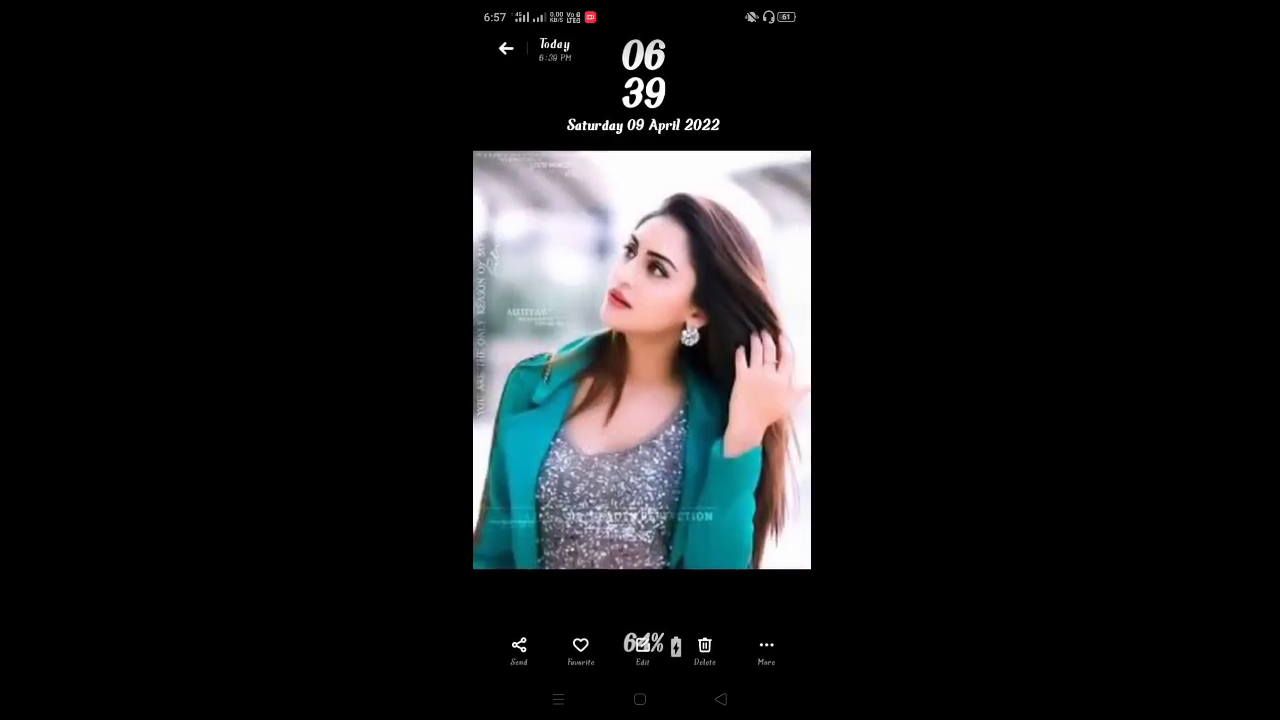
pyautogui.click(554, 433)
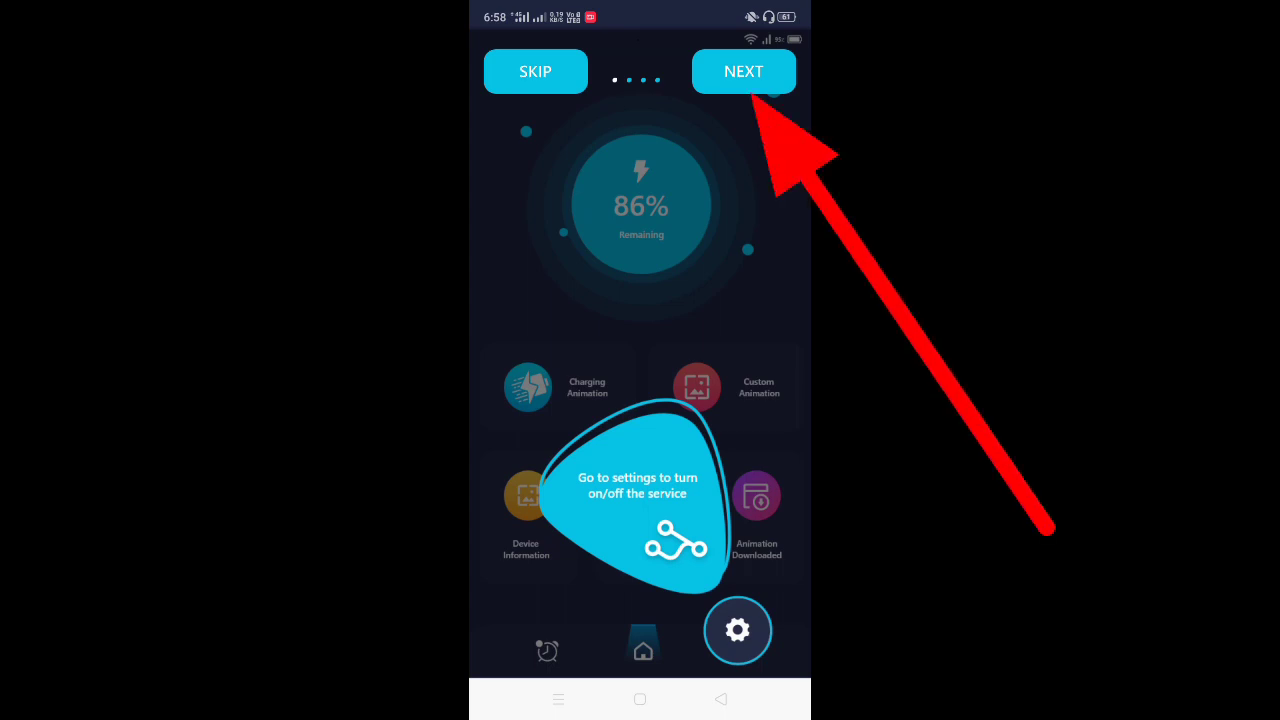
# - Advance the tutorial past the settings and animation-choice tips to the final apply tip
pyautogui.click(743, 71)
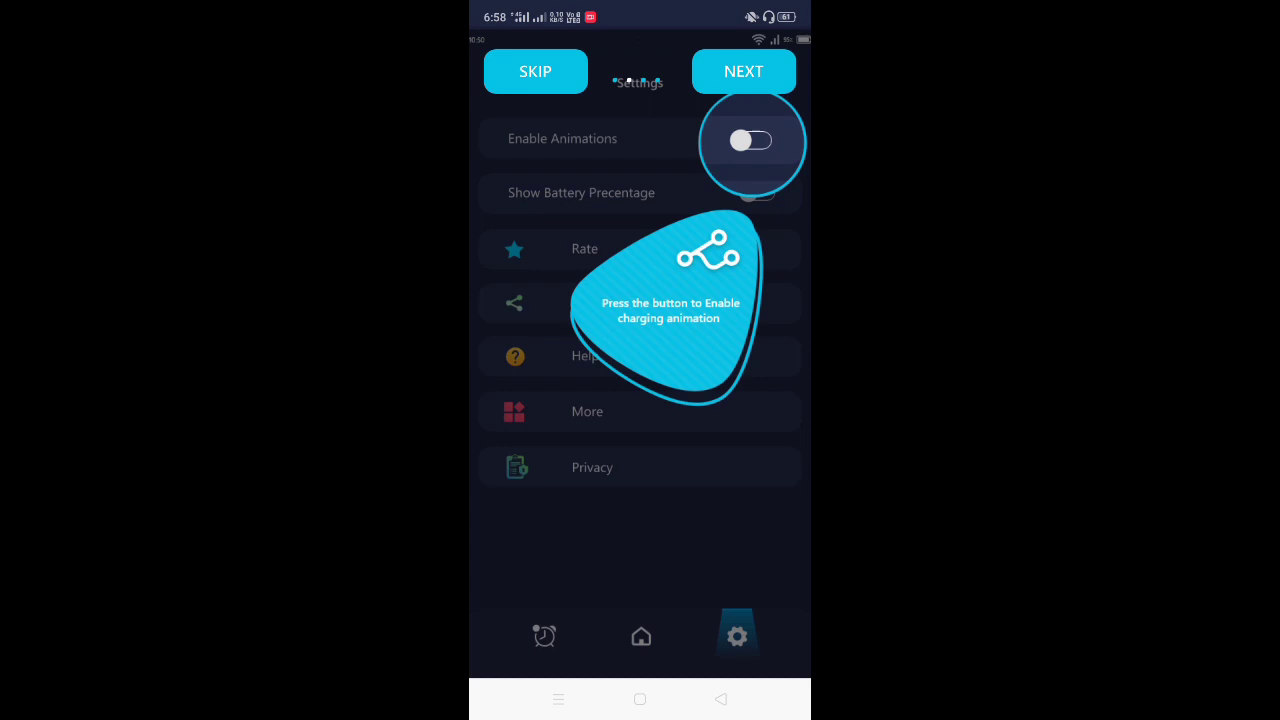
pyautogui.click(743, 71)
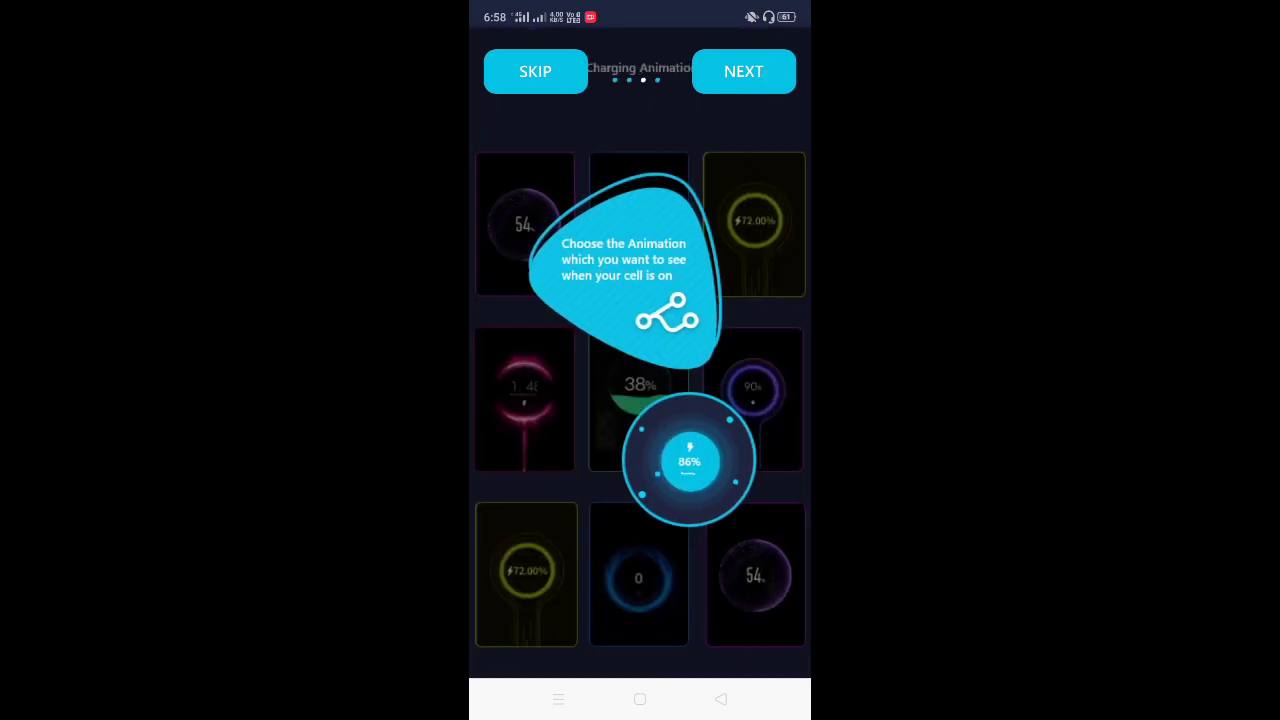
pyautogui.click(743, 71)
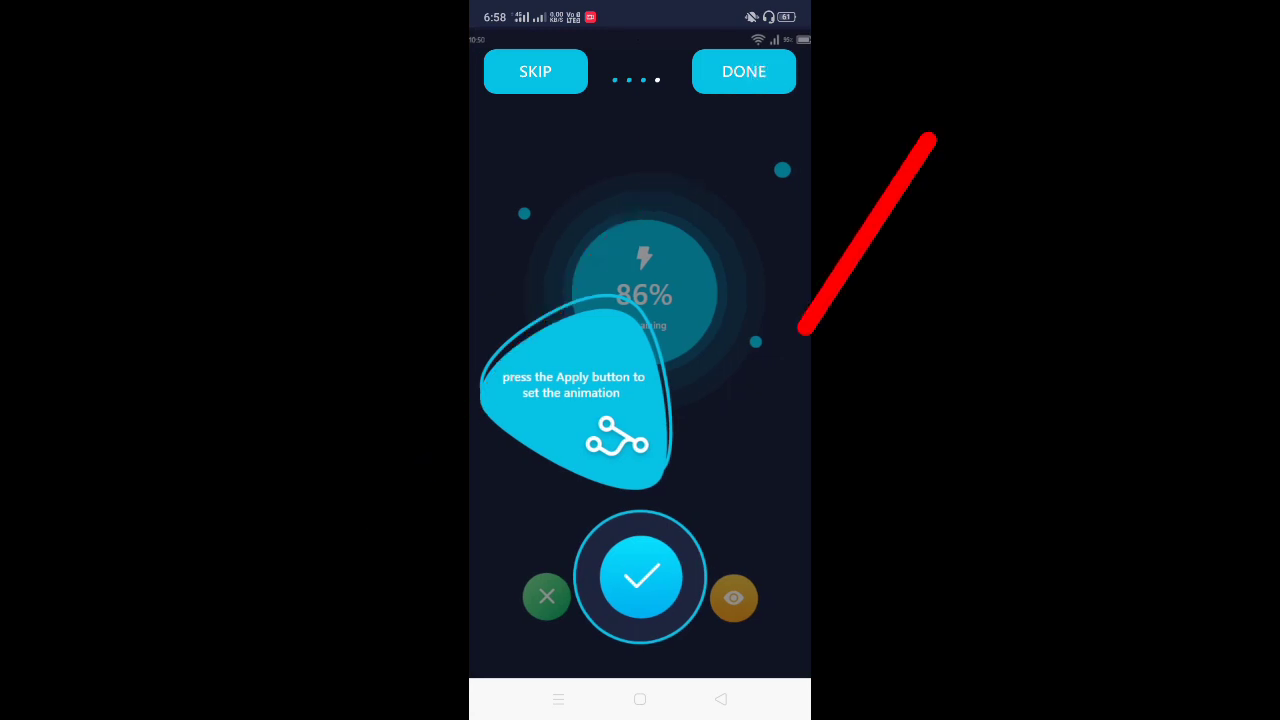
# - Finish the tutorial, allow Charging Animation floating windows, and return to the app
pyautogui.click(640, 577)
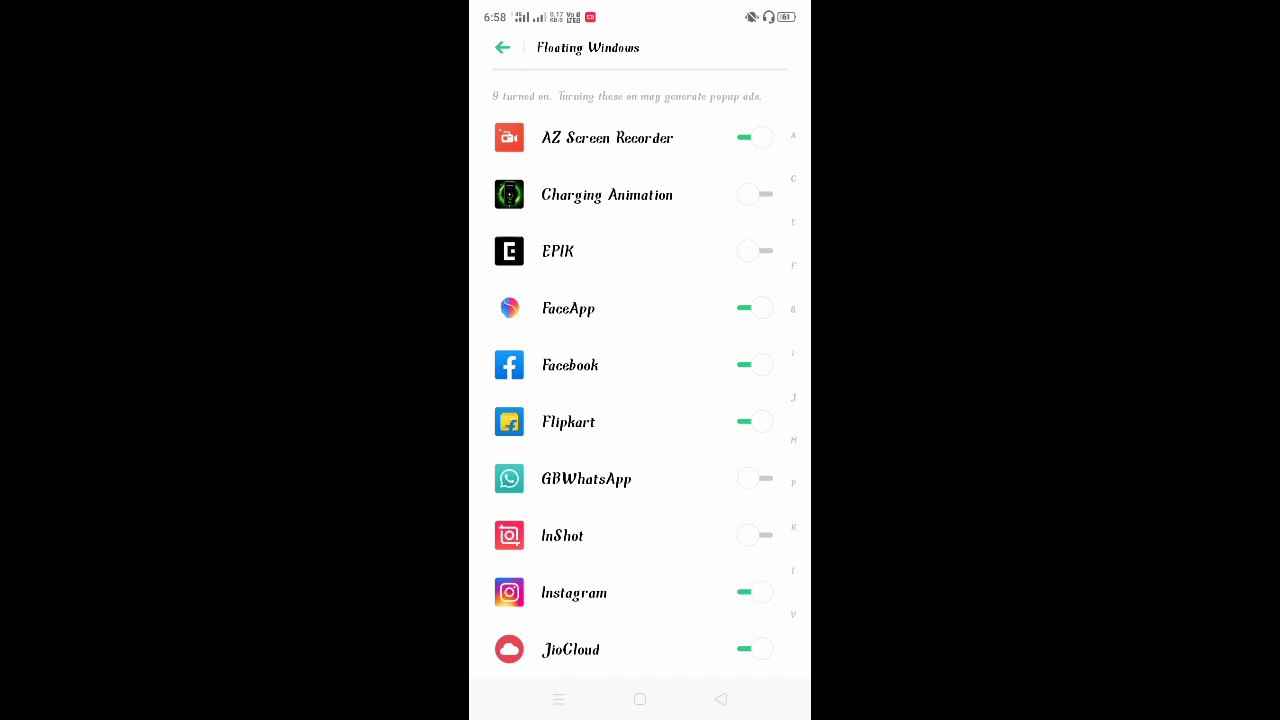
pyautogui.click(755, 194)
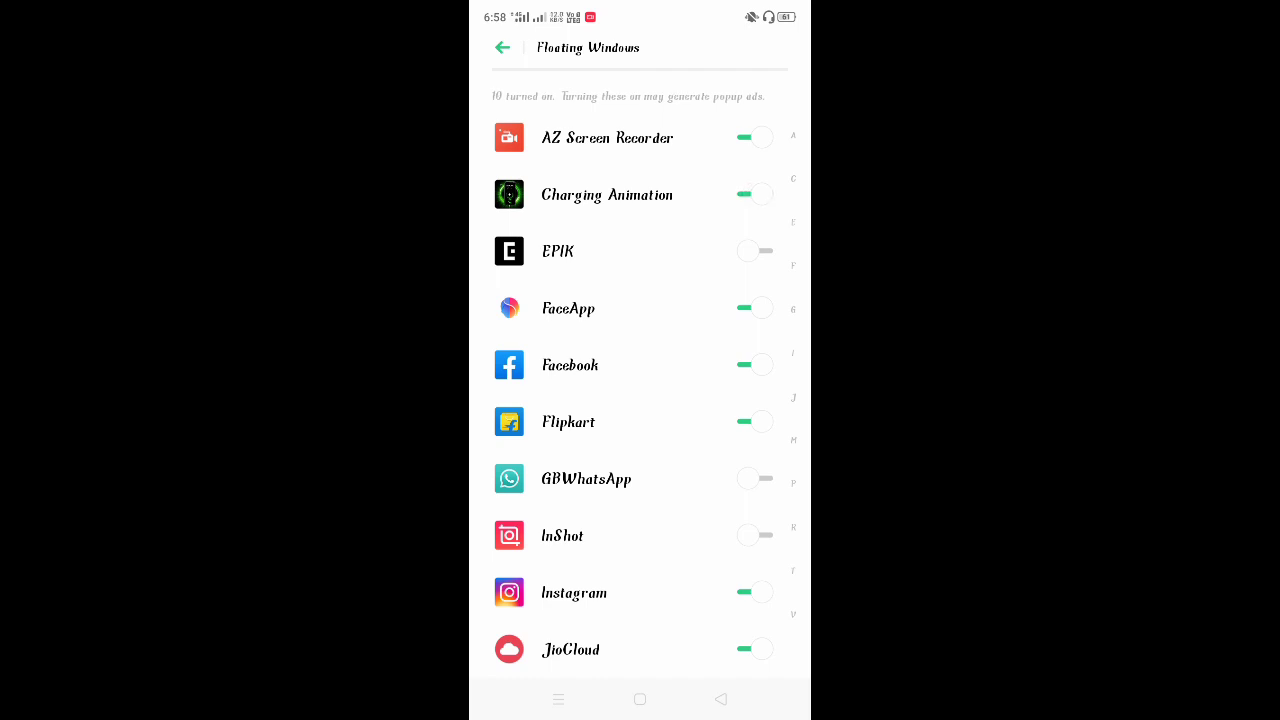
pyautogui.click(720, 699)
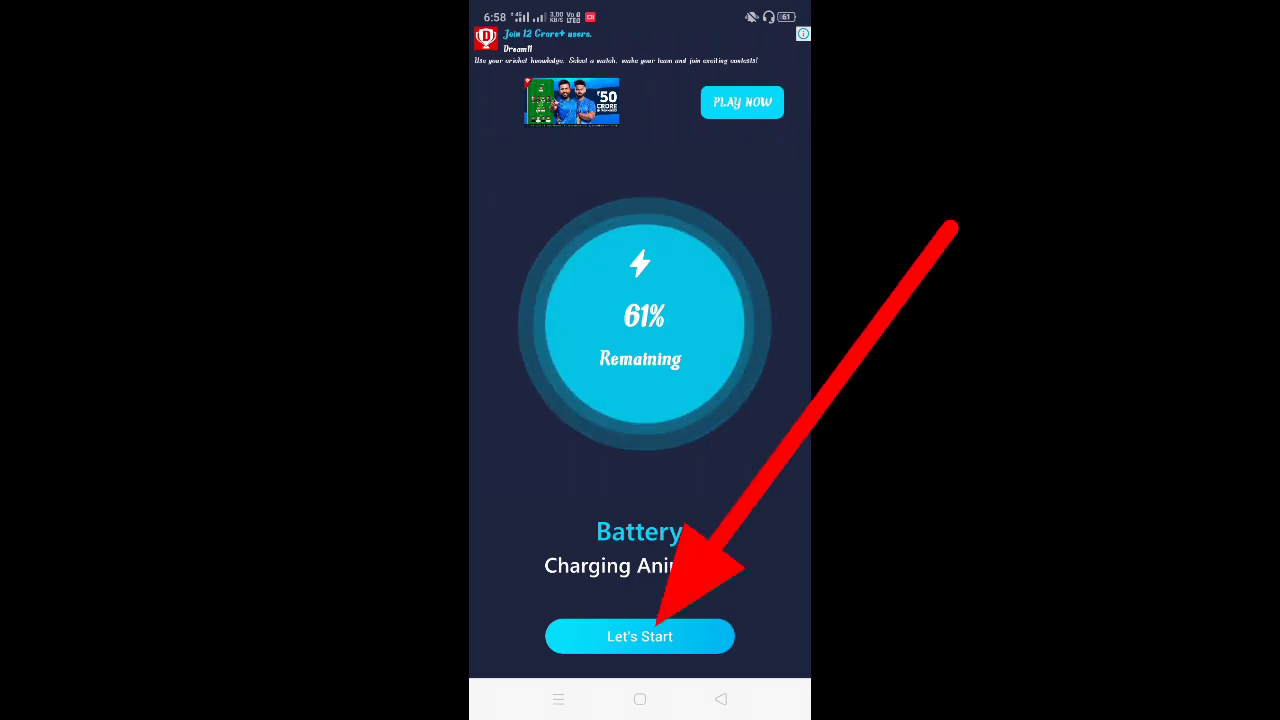
# - Start the app, dismiss both ads, and open the Charging Animation themes list
pyautogui.click(676, 632)
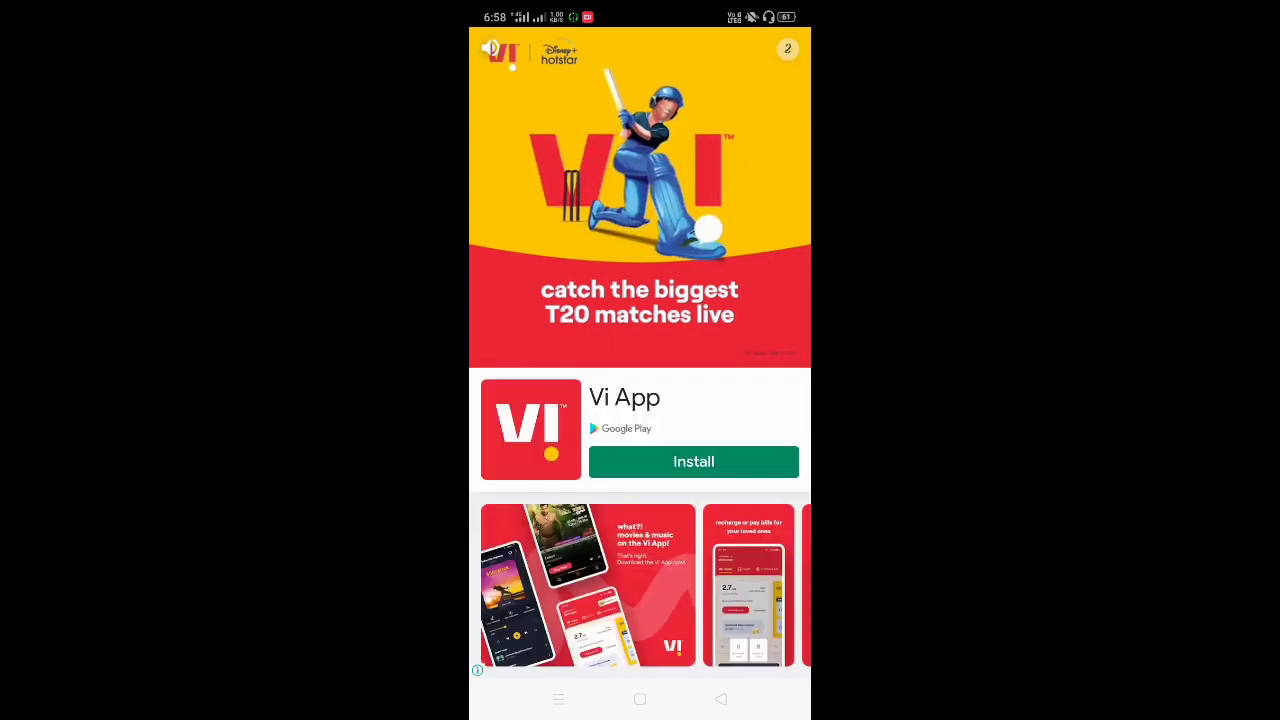
pyautogui.click(787, 49)
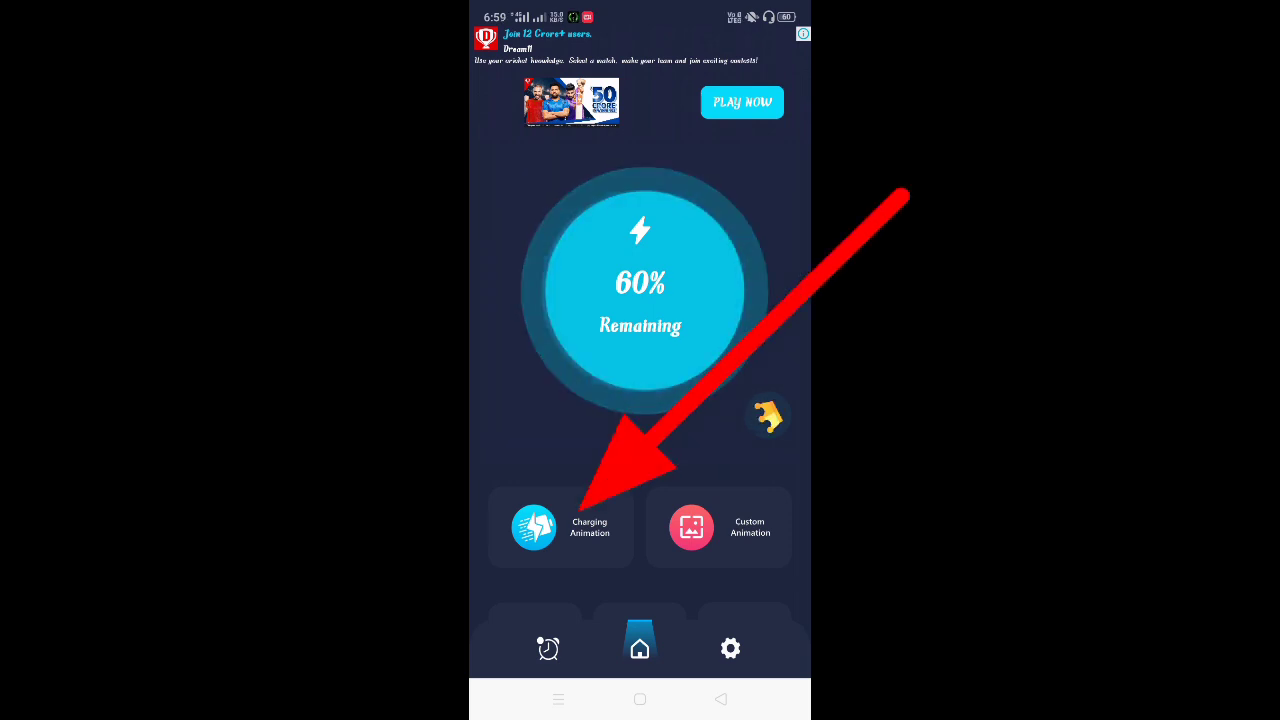
pyautogui.click(534, 527)
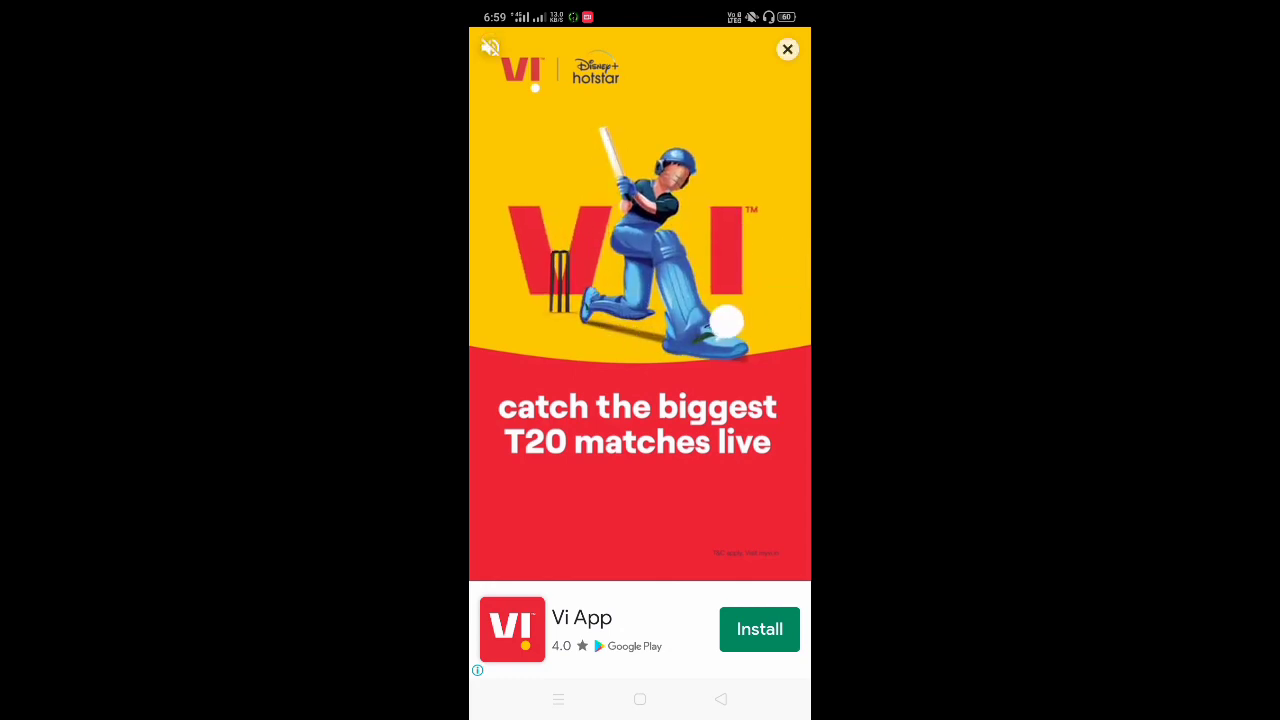
pyautogui.click(786, 48)
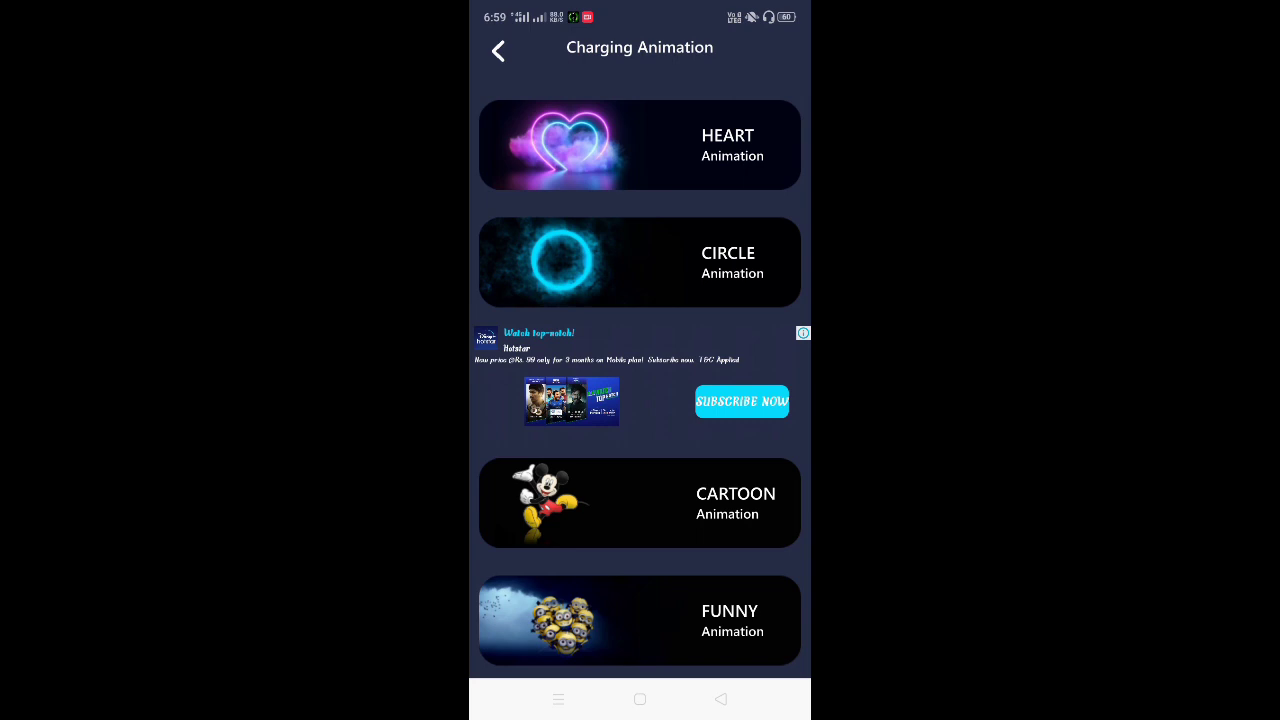
# - Scroll the animation list down to ANIMAL and back up, then return home
pyautogui.moveTo(728, 350); pyautogui.dragTo(773, 209)
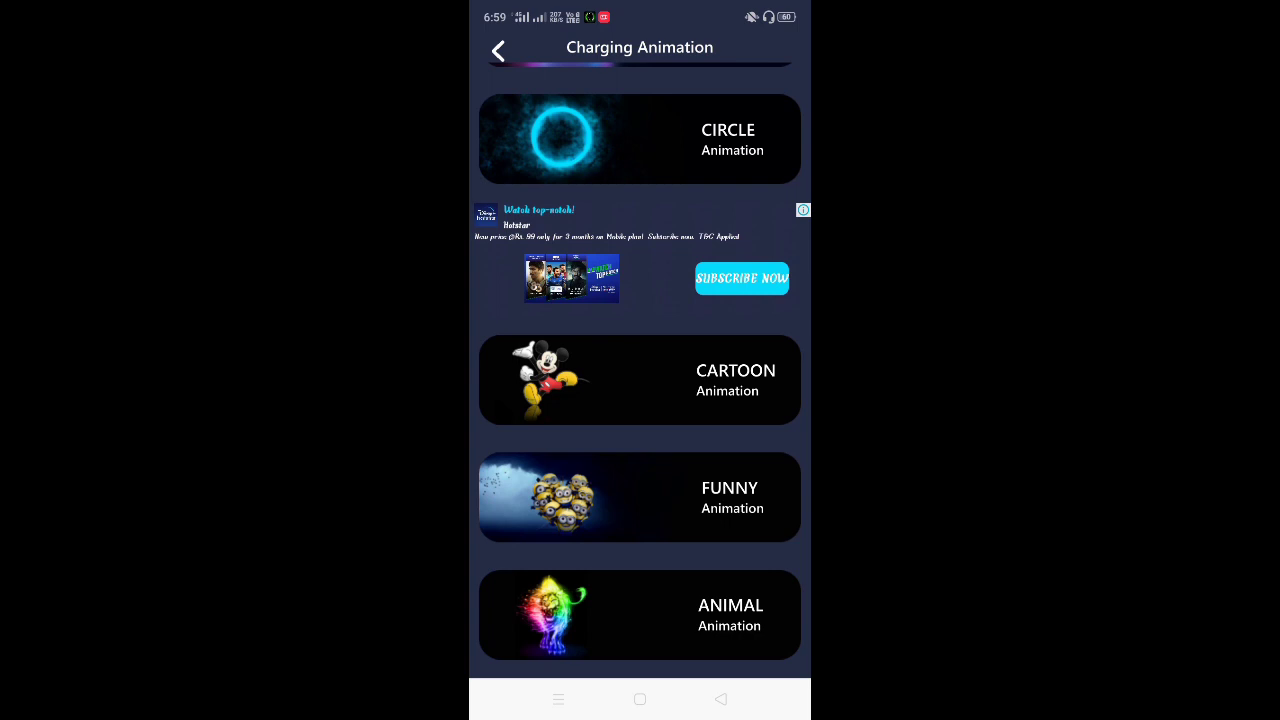
pyautogui.scroll(2, 640, 380)
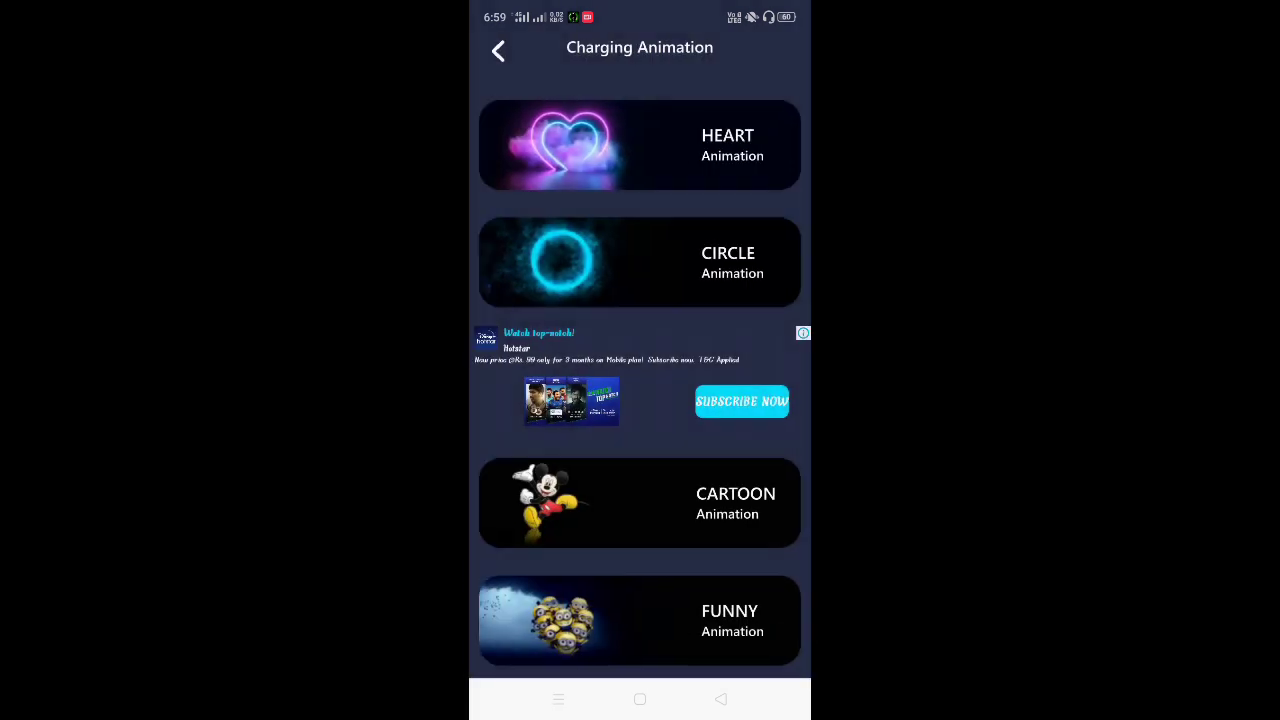
pyautogui.click(498, 50)
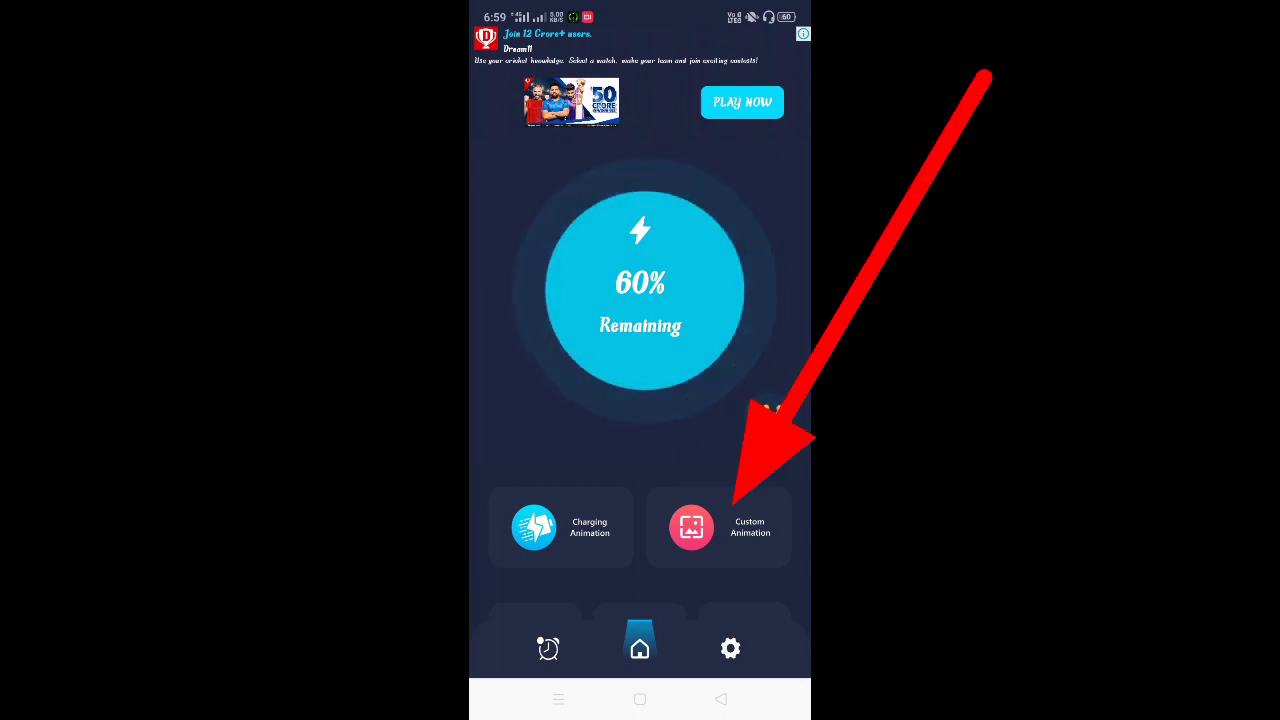
# - Open the custom animation feature, muting and closing the advertisement
pyautogui.click(731, 529)
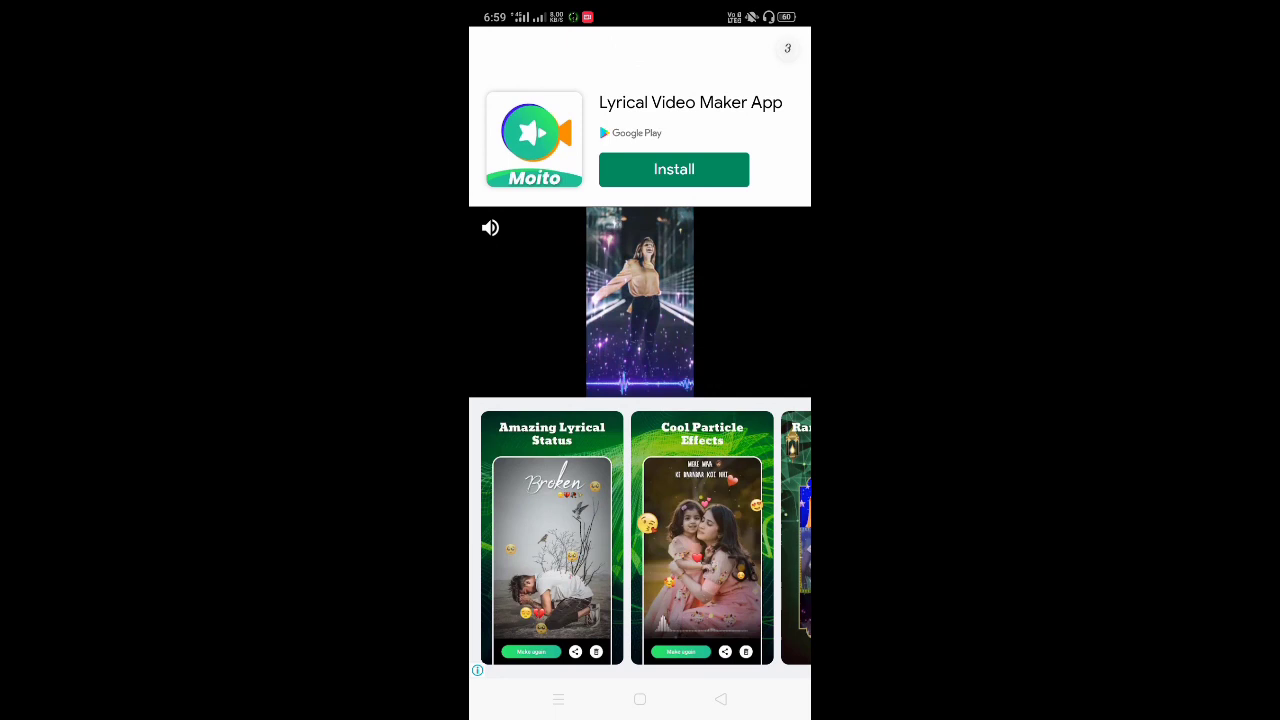
pyautogui.click(490, 228)
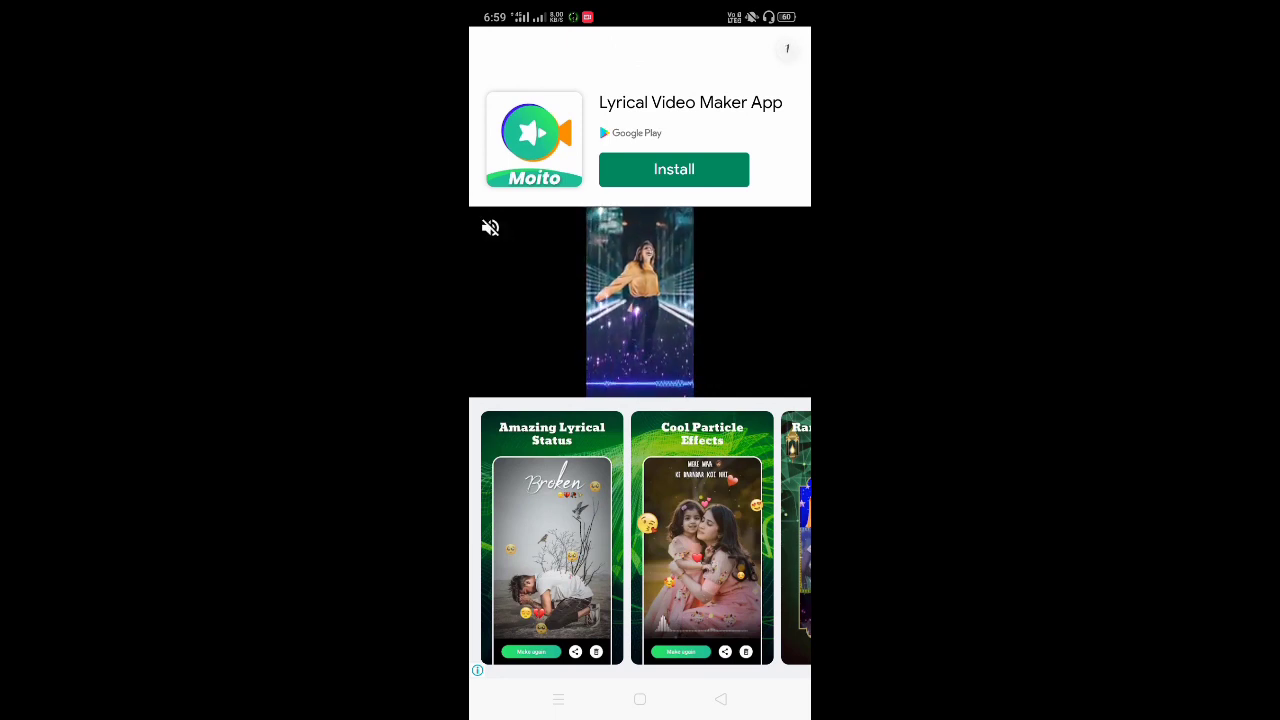
pyautogui.click(788, 48)
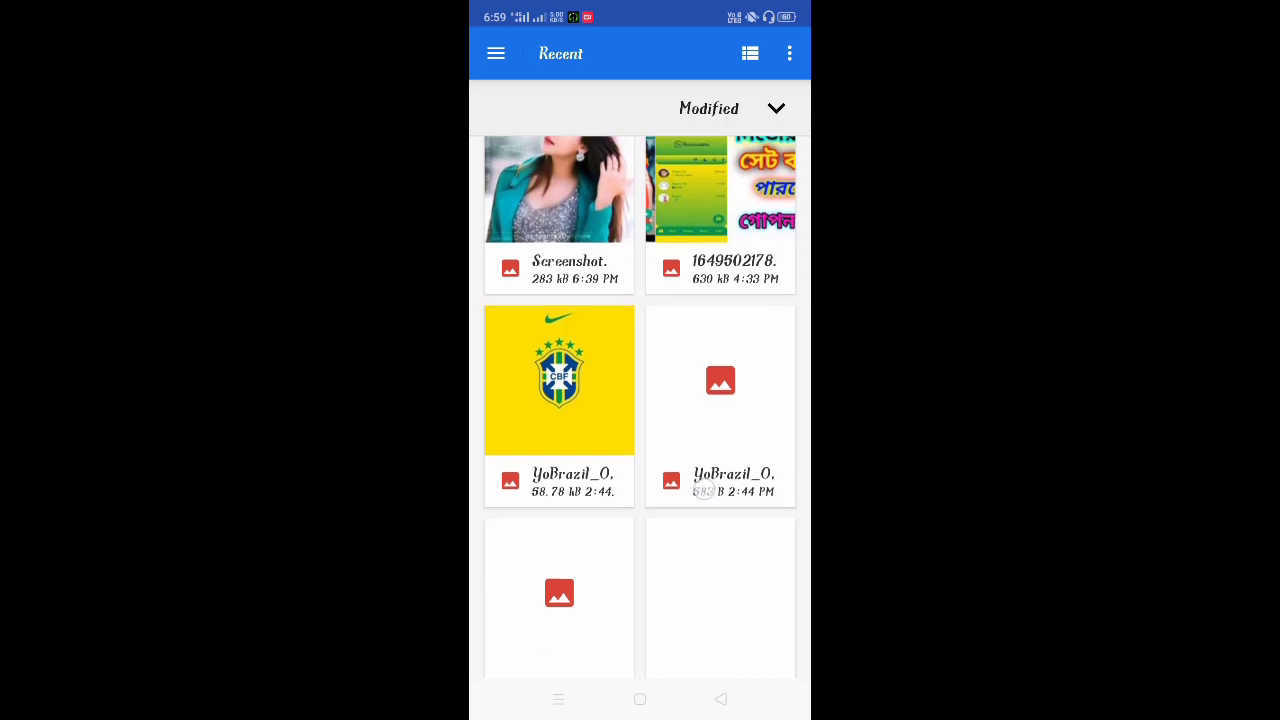
pyautogui.scroll(-6, 640, 408)
pyautogui.scroll(-10, 640, 408)
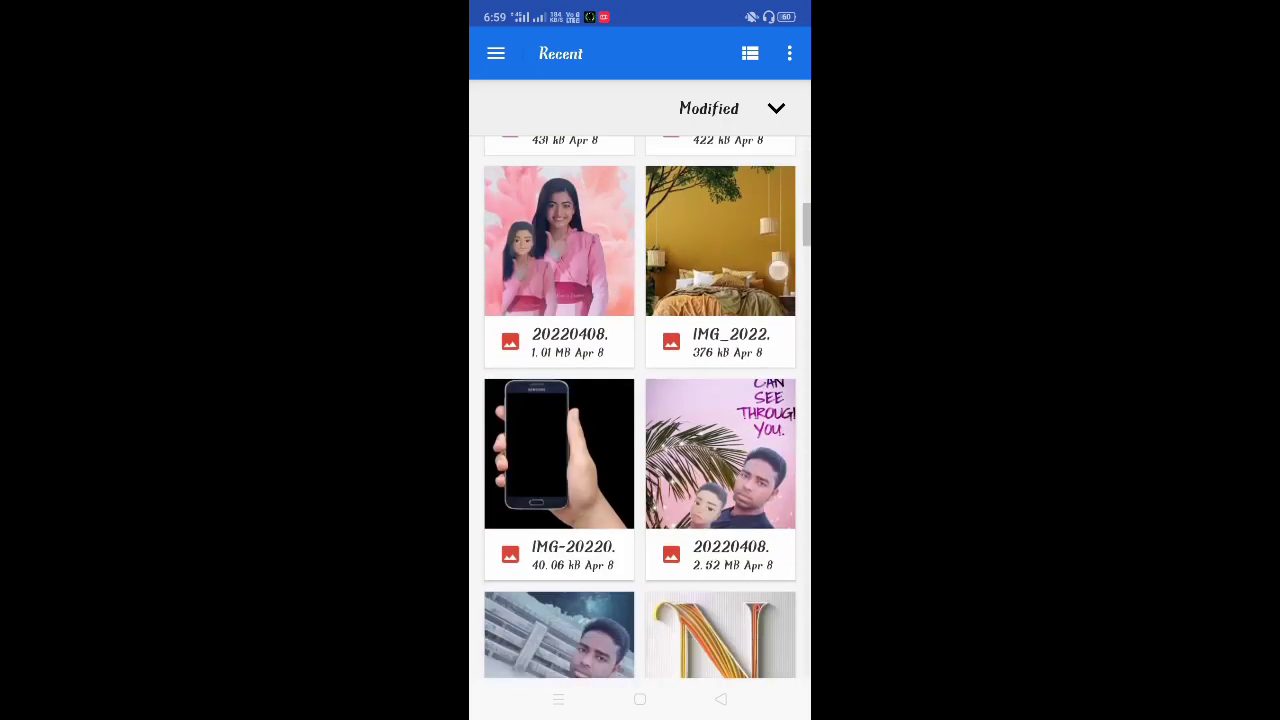
# - Pick the teal-jacket portrait photo from the Download picture folder
pyautogui.click(510, 53)
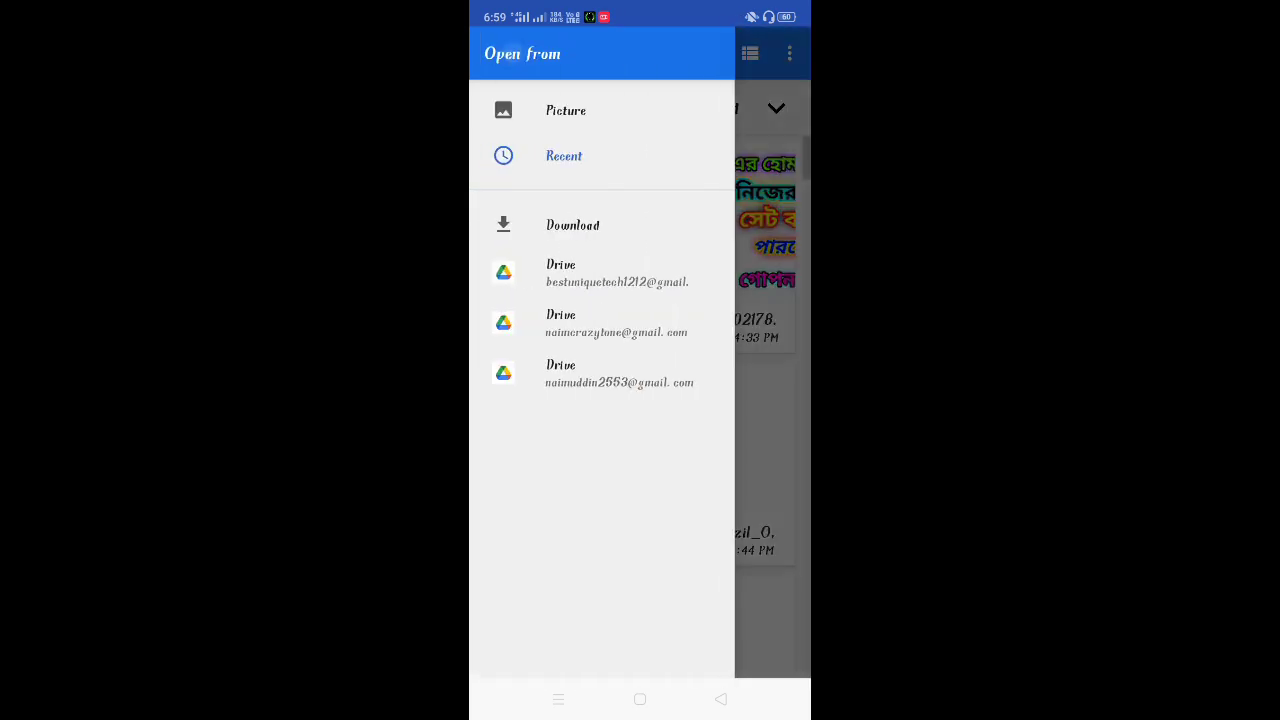
pyautogui.click(545, 108)
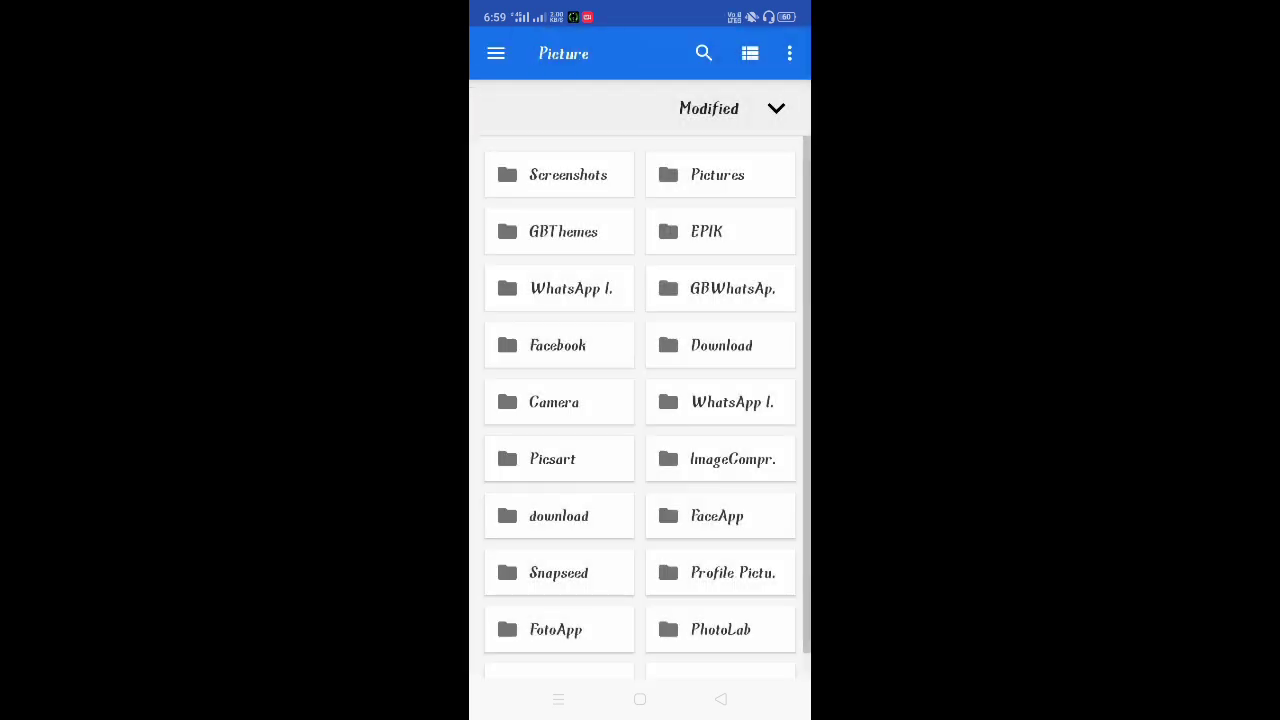
pyautogui.click(733, 342)
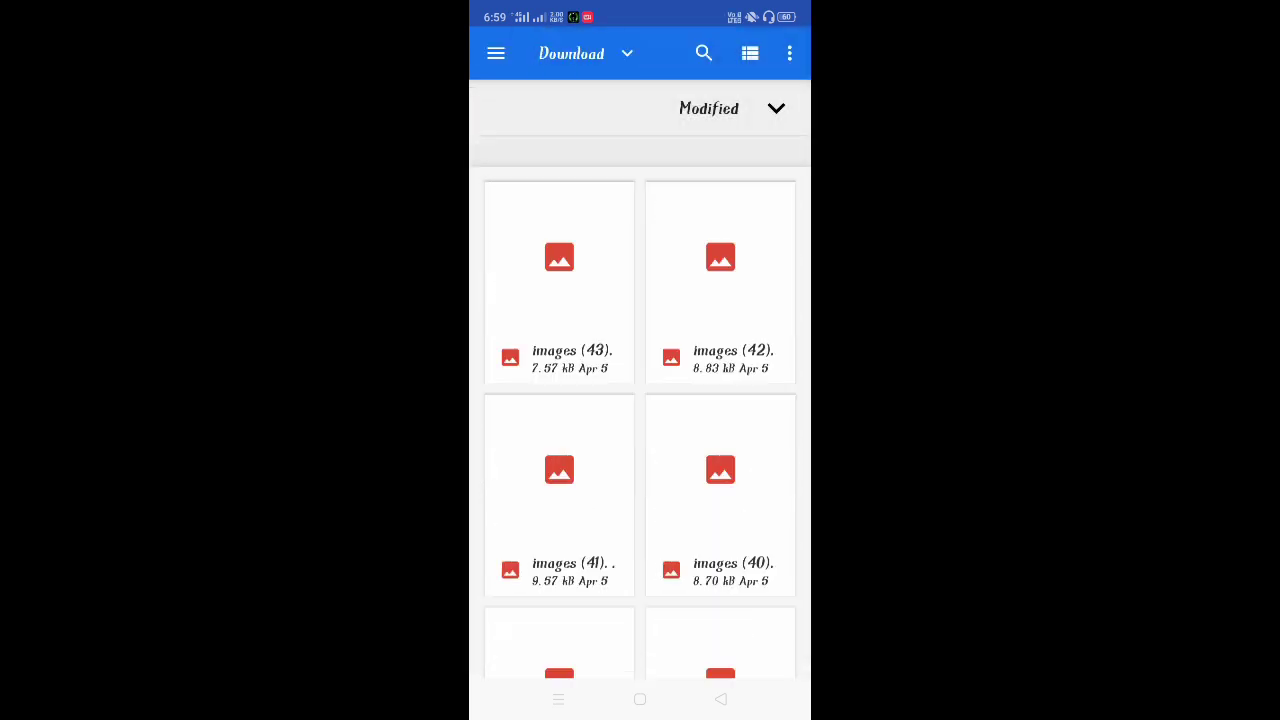
pyautogui.scroll(-2, 744, 358)
pyautogui.scroll(-5, 744, 358)
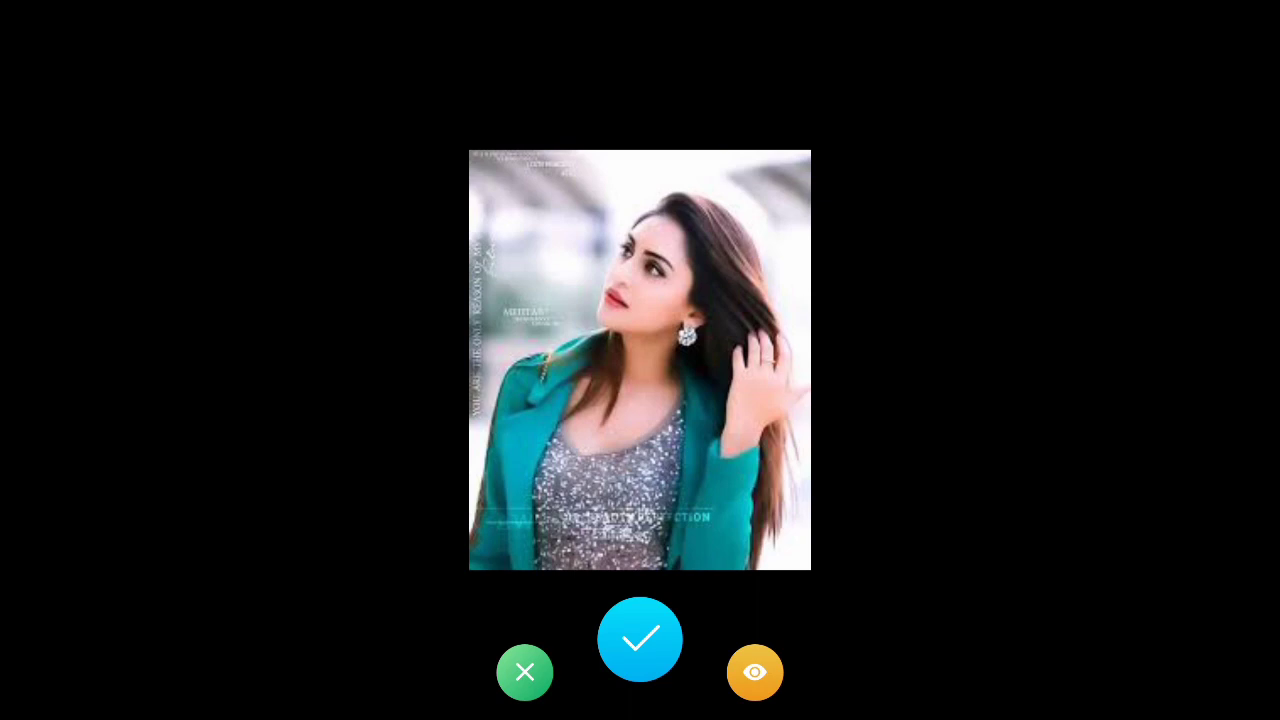
# - Accept the photo, choose 30 seconds duration and Single Tap To Hide Animation, then apply
pyautogui.click(664, 647)
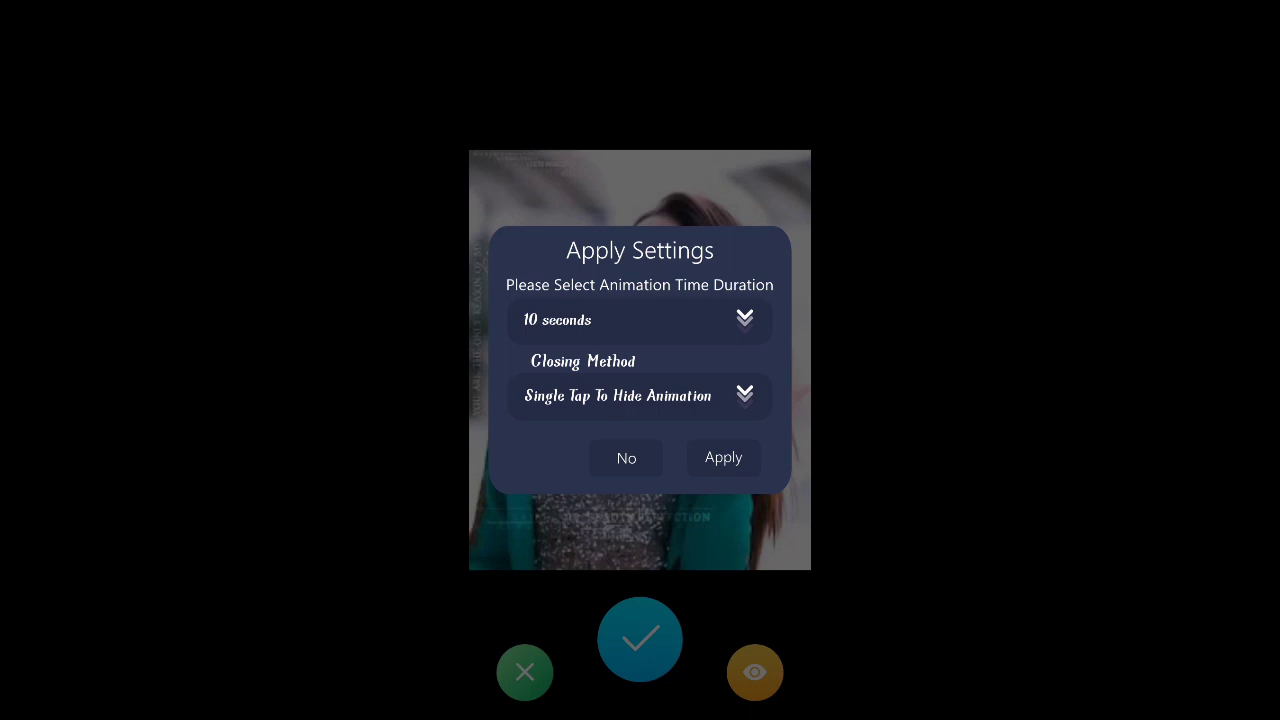
pyautogui.moveTo(781, 326); pyautogui.dragTo(770, 134)
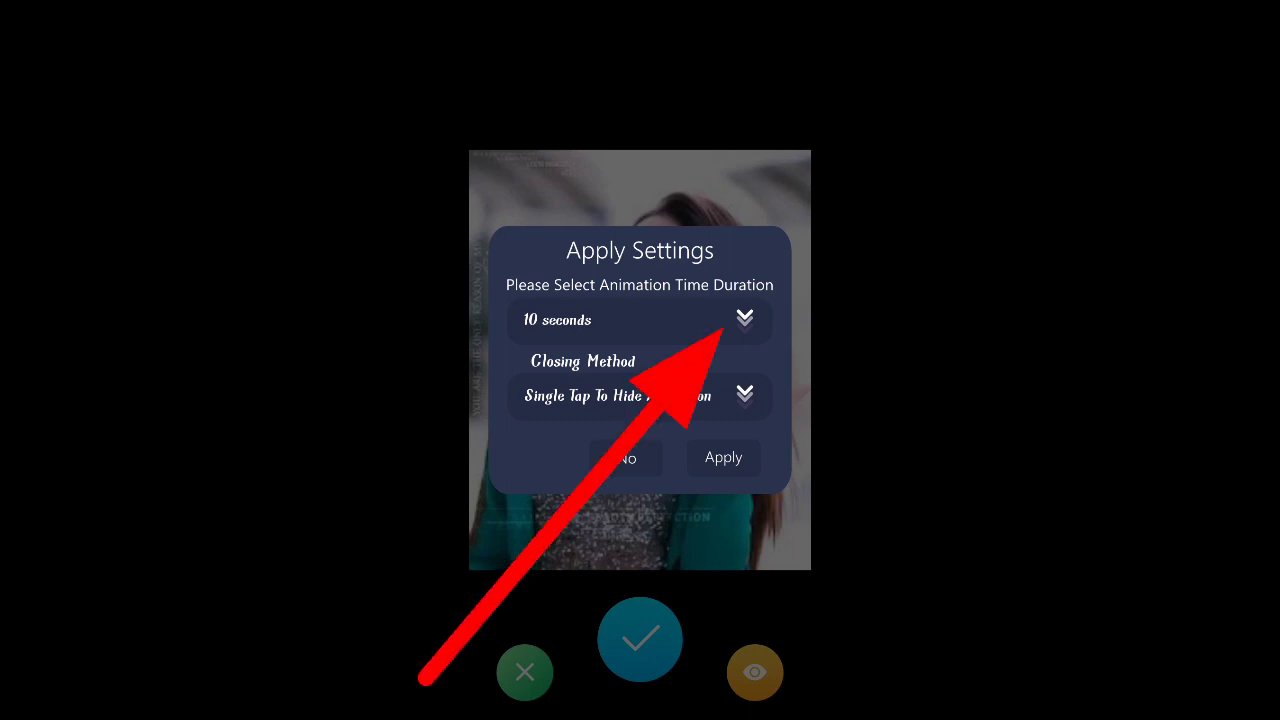
pyautogui.click(744, 318)
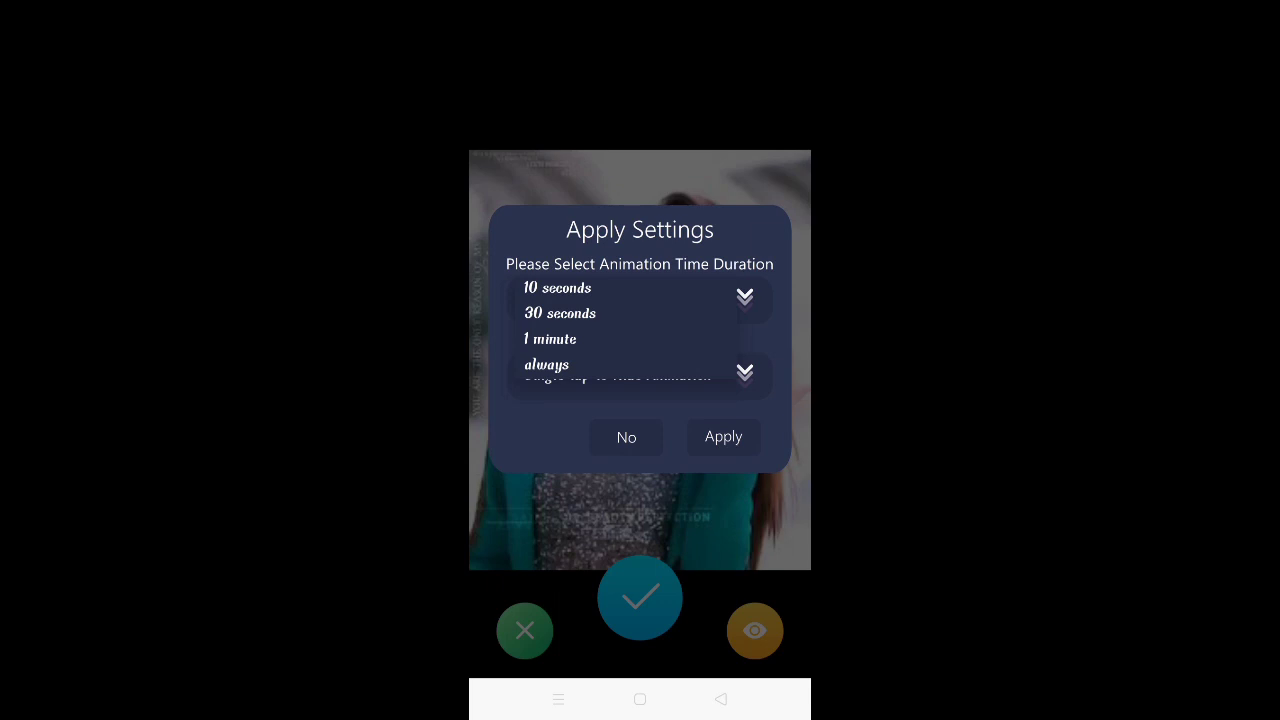
pyautogui.click(658, 310)
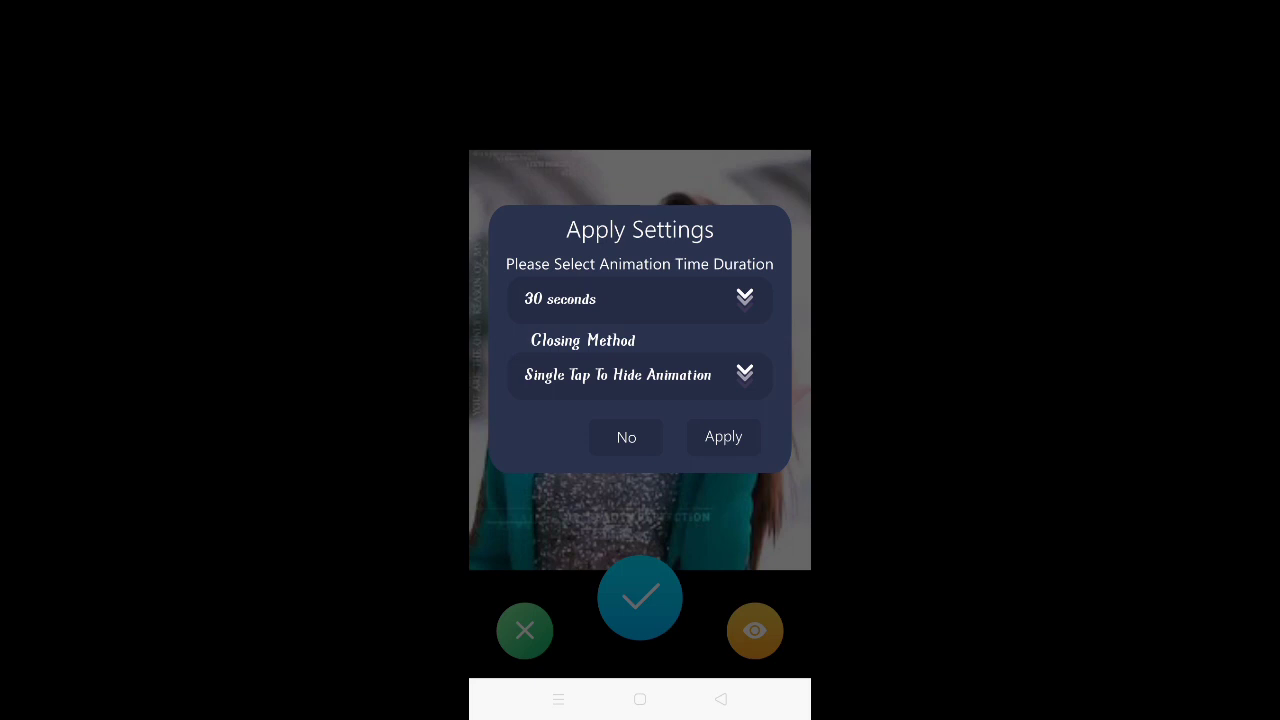
pyautogui.click(746, 372)
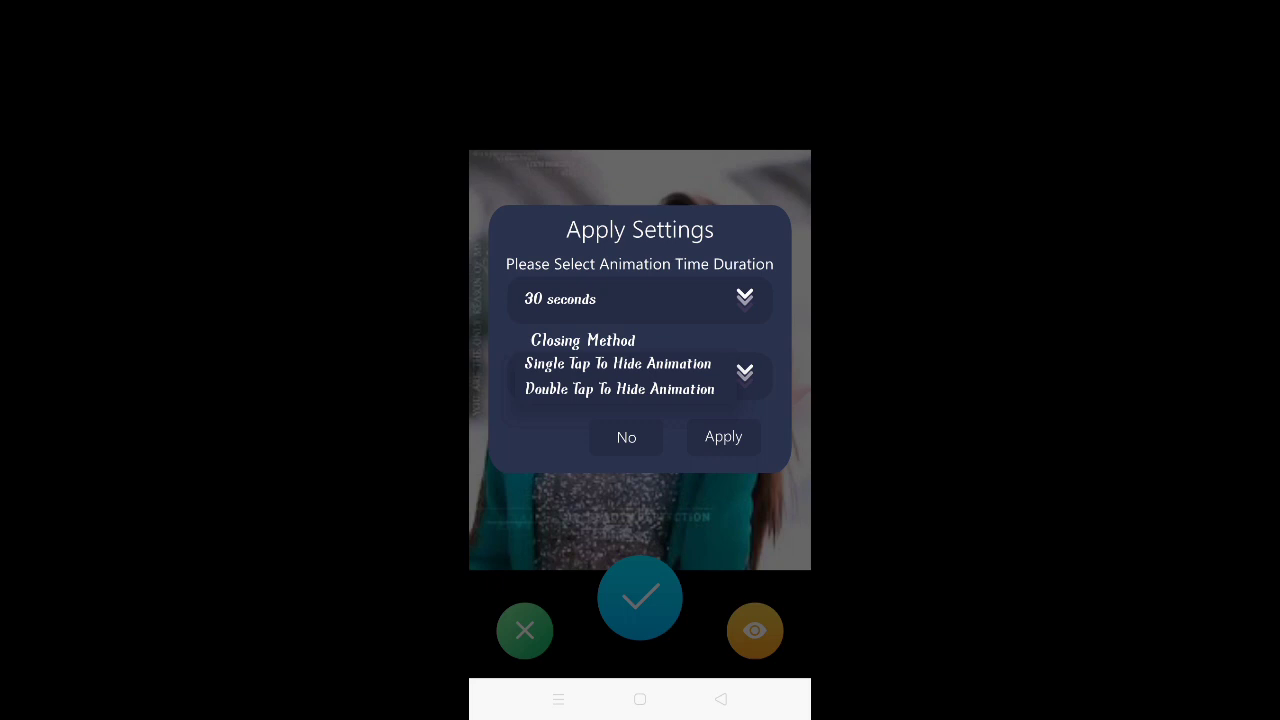
pyautogui.click(733, 438)
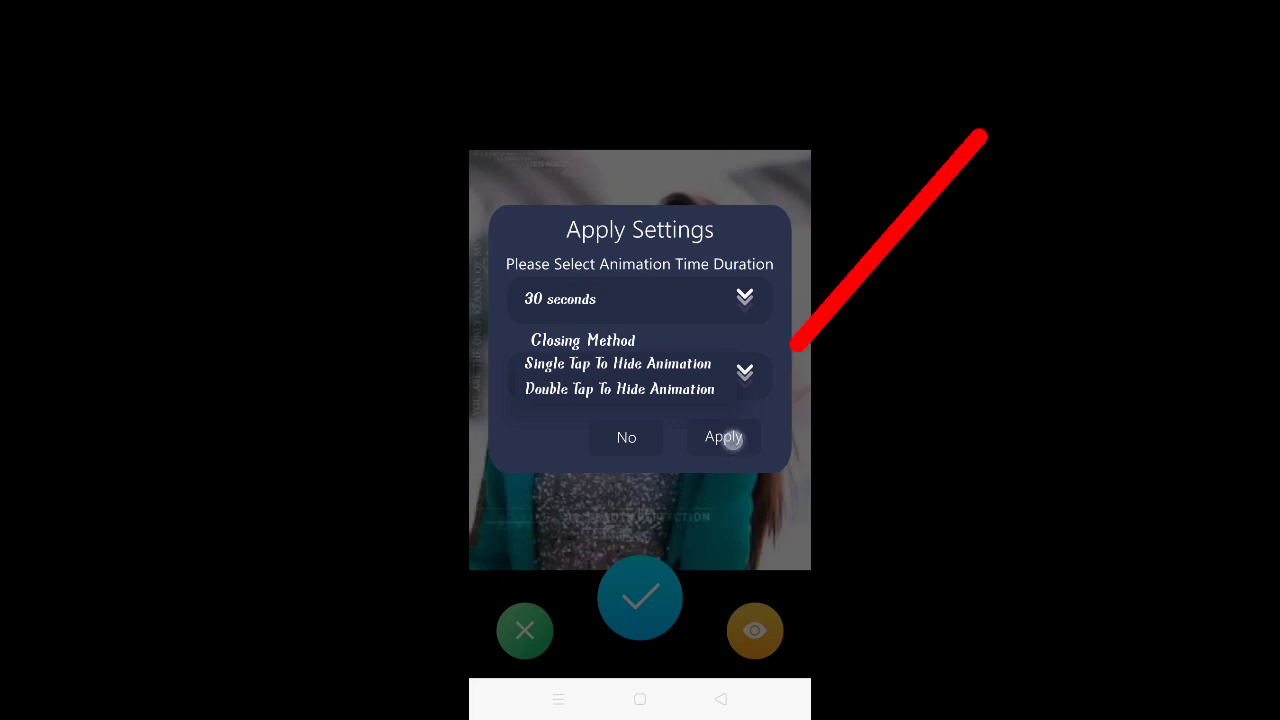
pyautogui.click(734, 436)
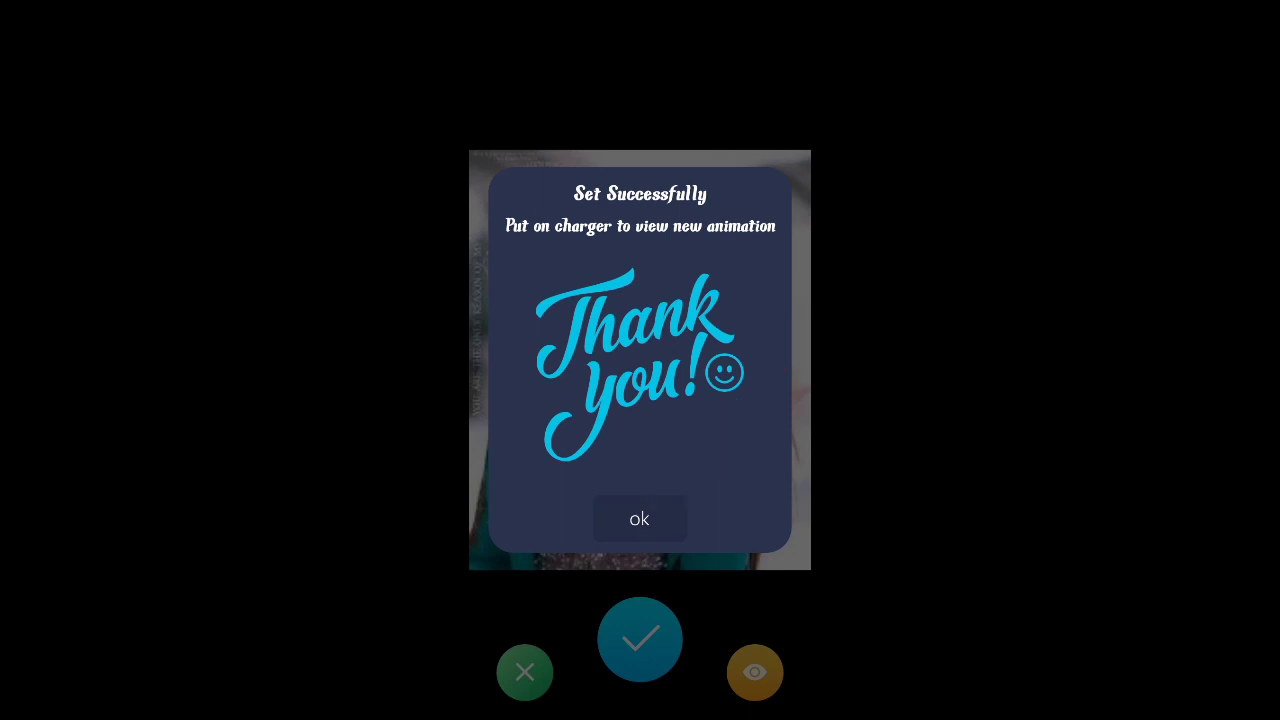
# - Dismiss the set-successfully message, then mute and close the video ad
pyautogui.click(640, 518)
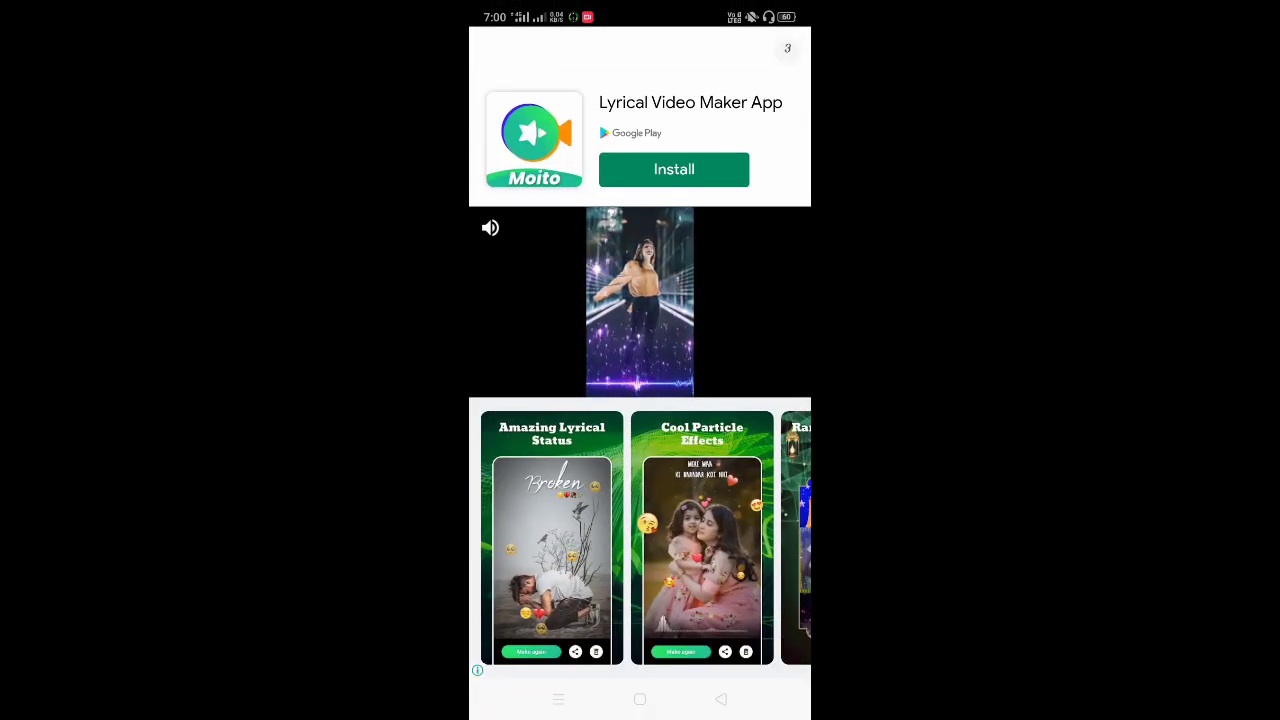
pyautogui.click(491, 229)
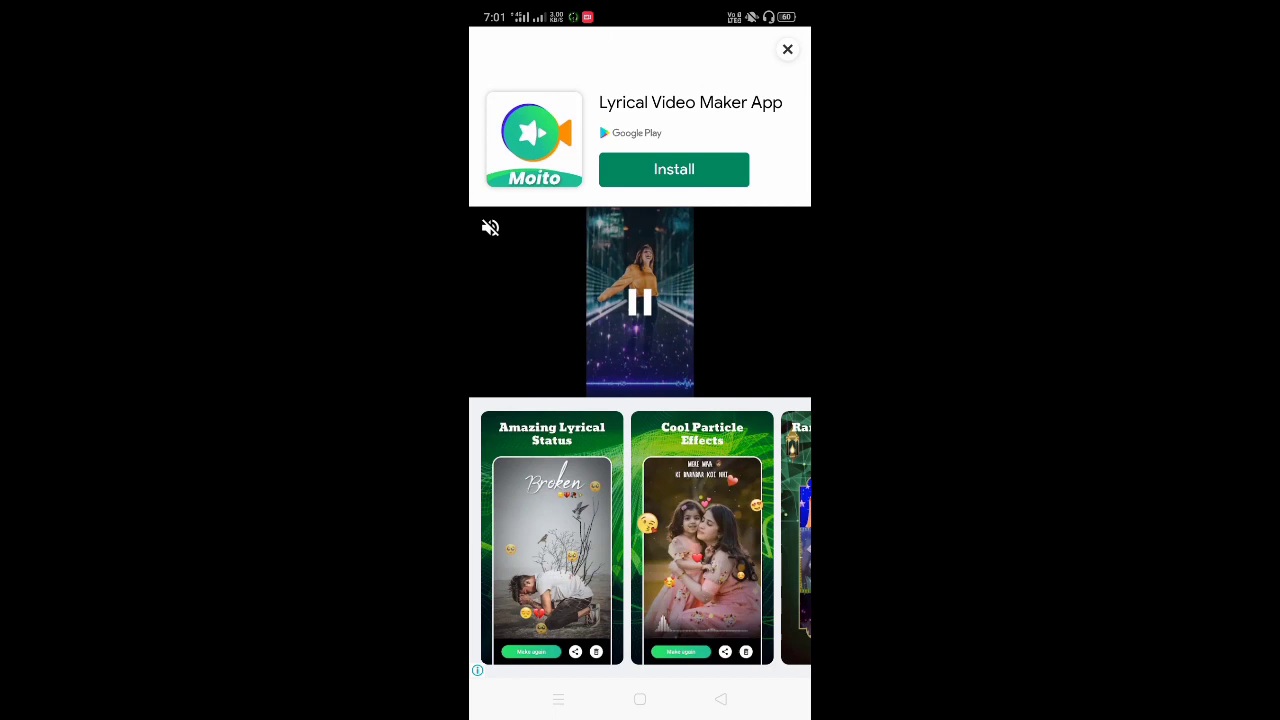
pyautogui.click(787, 49)
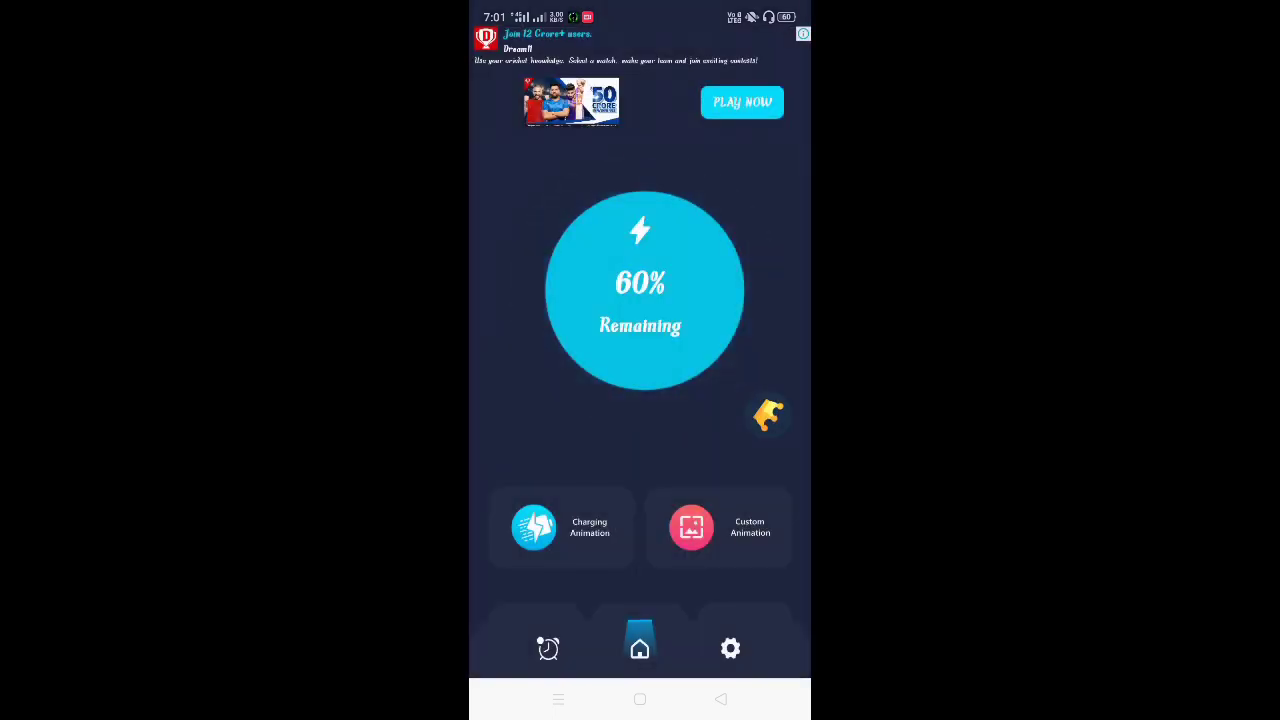